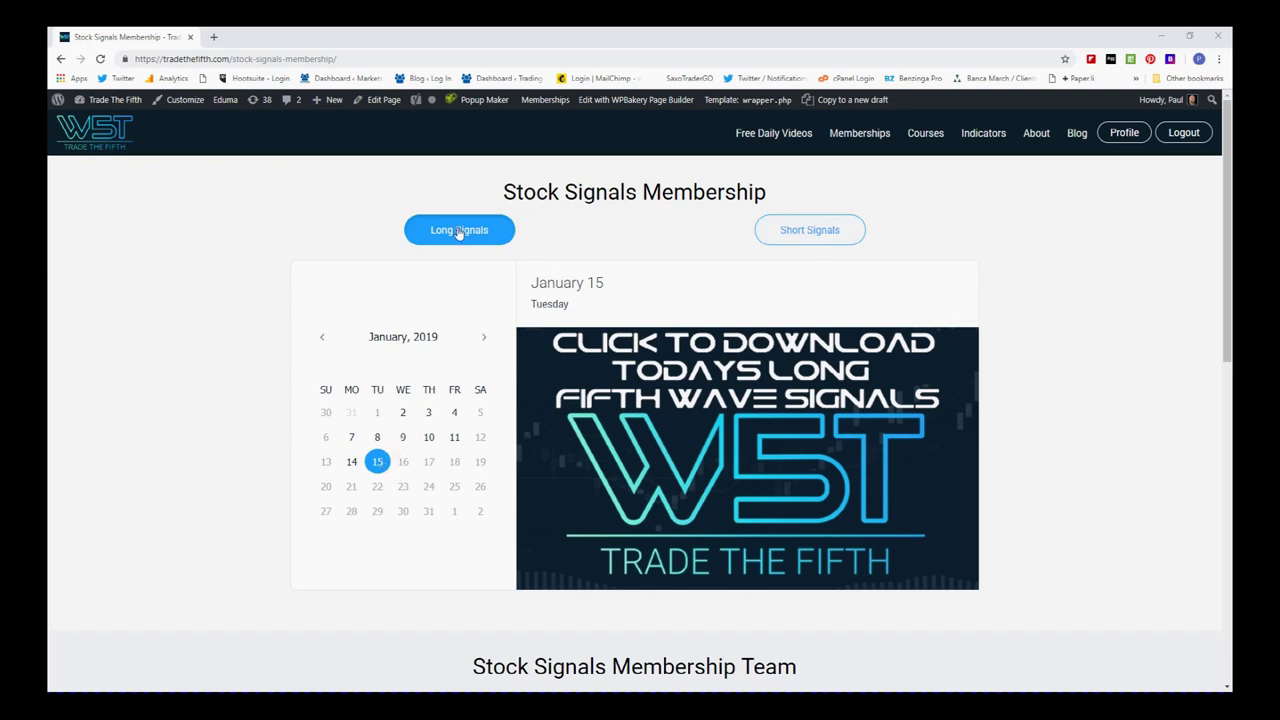
Step: Toggle from Short back to Long Signals and download the 15 January 2019 long fifth-wave signals xlsx
{"action": "left_click", "coordinate": [783, 234]}
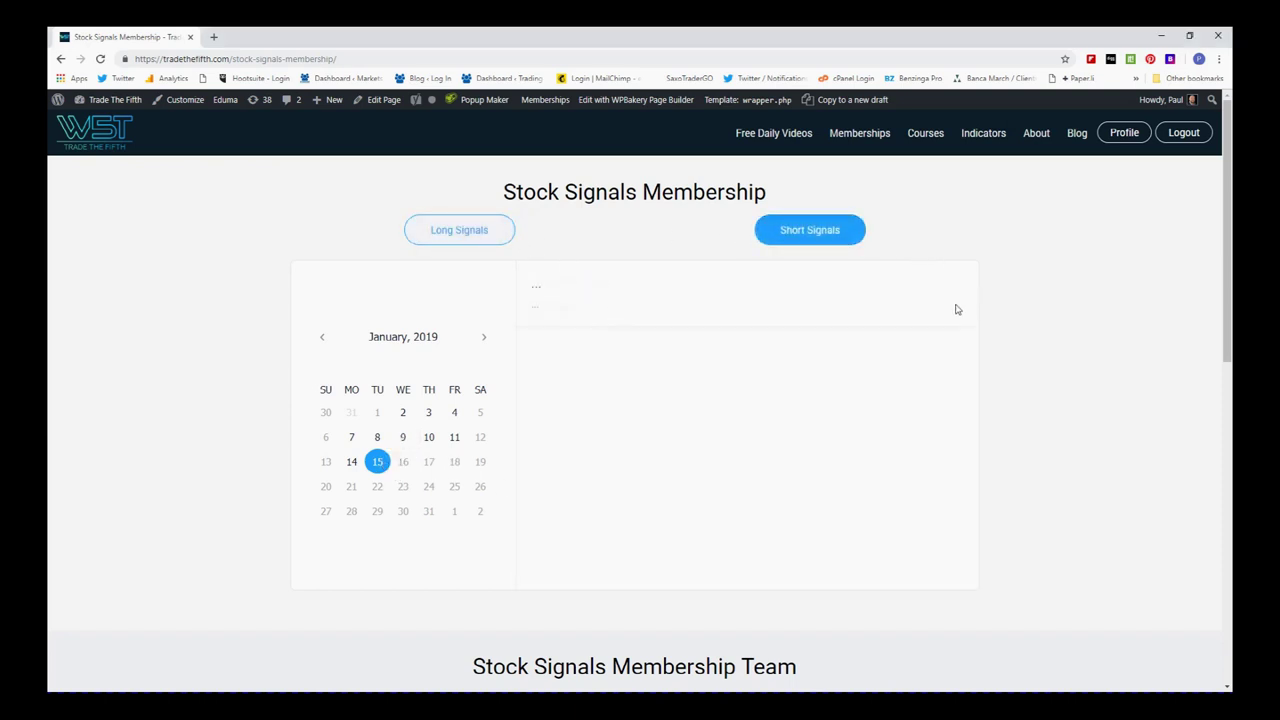
{"action": "left_click", "coordinate": [466, 229]}
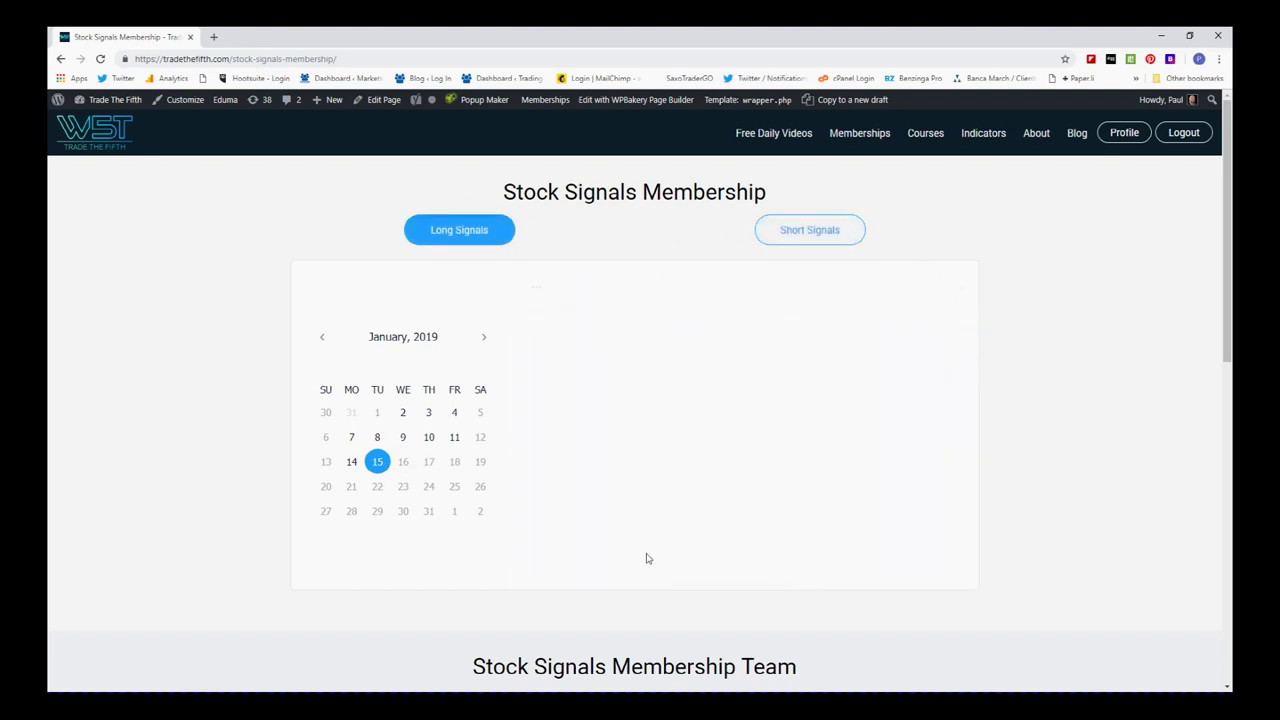
{"action": "left_click", "coordinate": [693, 432]}
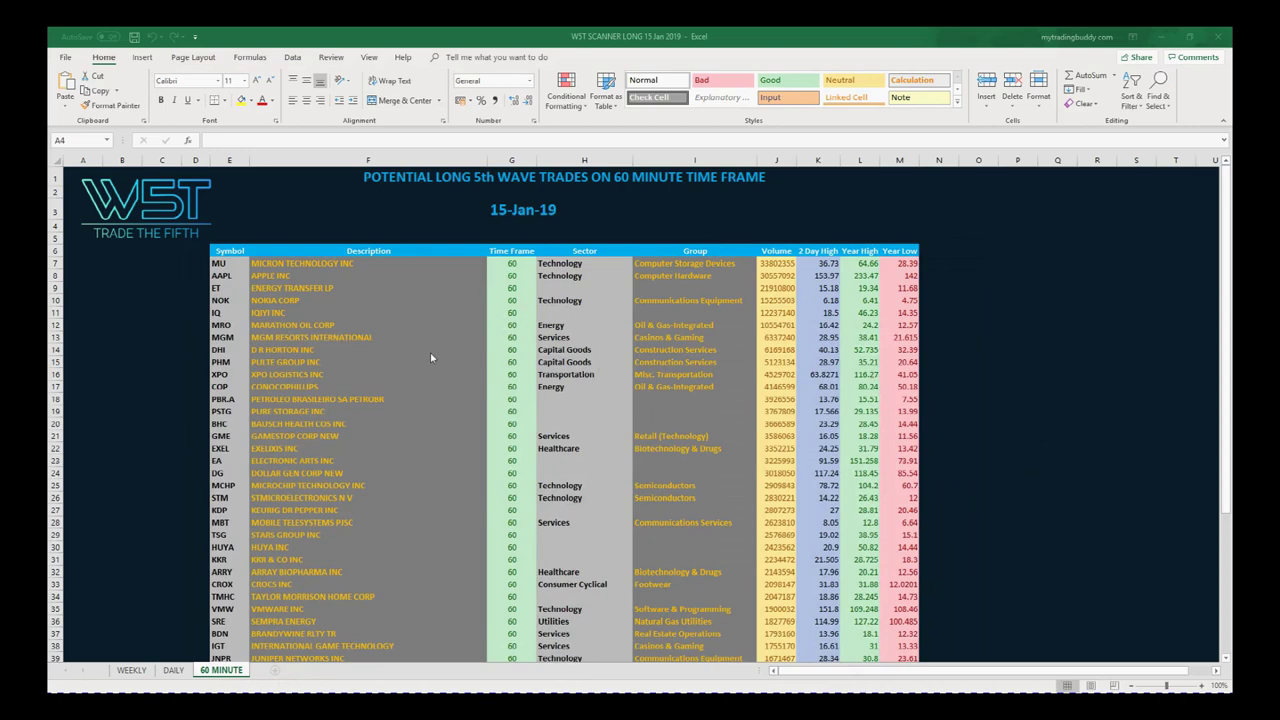
Step: Scroll through the 60 MINUTE long-signals sheet, then minimize Excel to reveal the COP chart
{"action": "scroll", "coordinate": [429, 357], "scroll_direction": "down", "scroll_amount": 5}
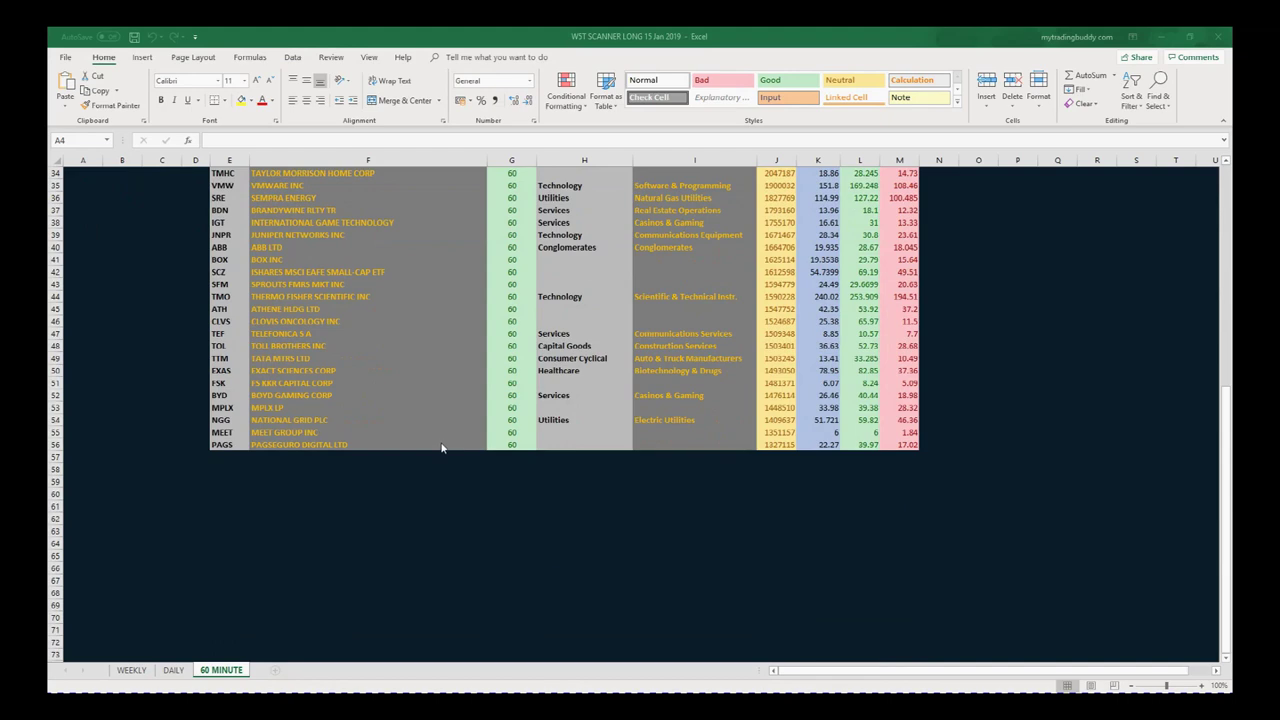
{"action": "scroll", "coordinate": [443, 450], "scroll_direction": "up", "scroll_amount": 5}
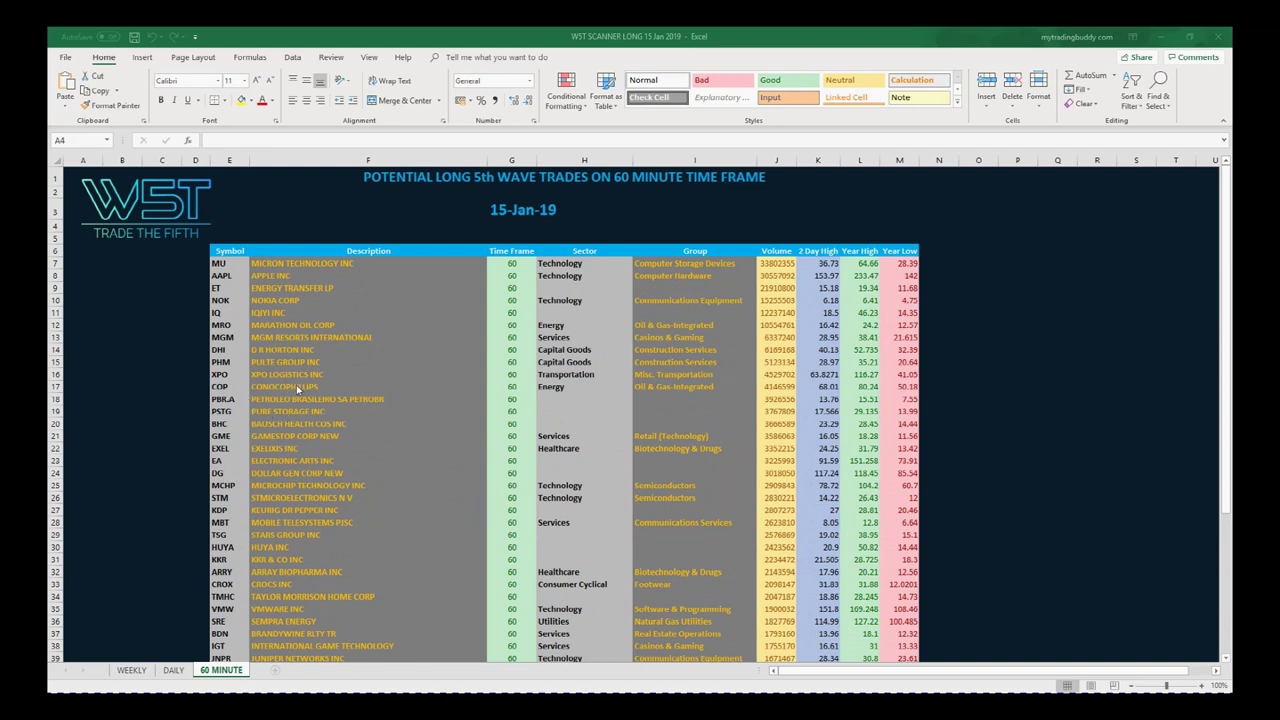
{"action": "left_click", "coordinate": [1162, 37]}
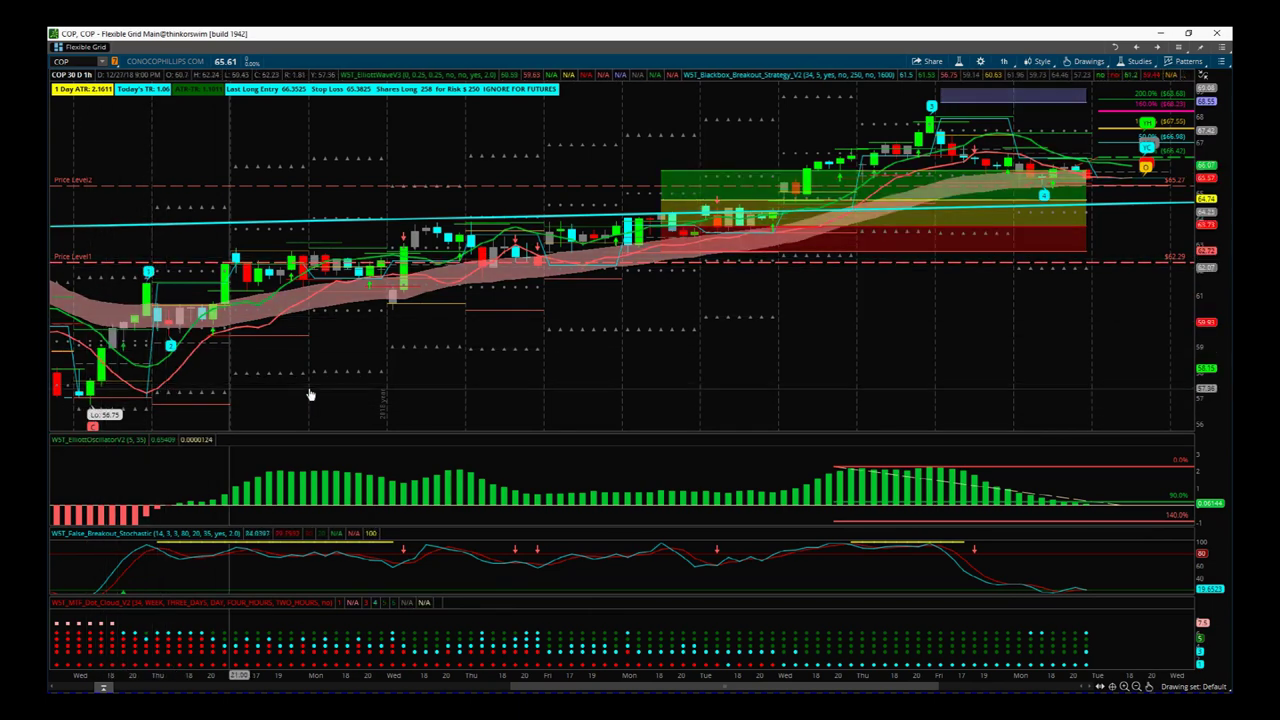
Step: Delete the dashed Price Level1 line at 62.29, keeping Price Level2
{"action": "right_click", "coordinate": [1156, 267]}
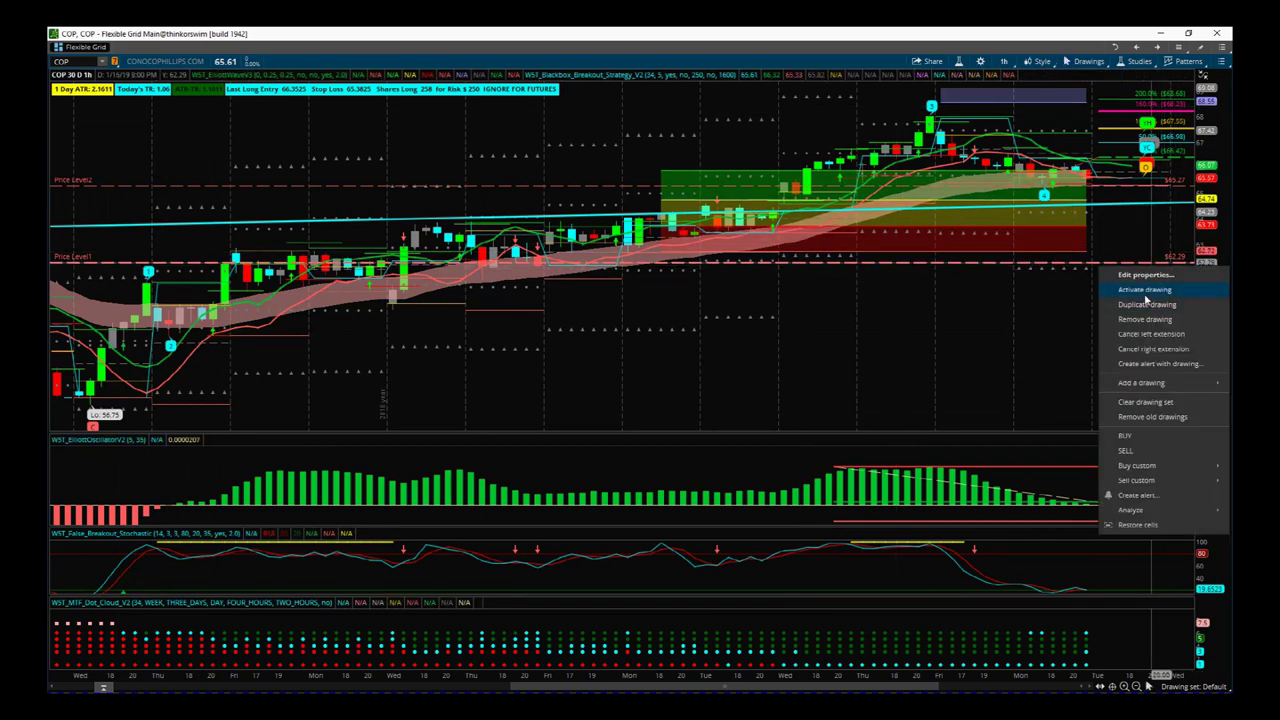
{"action": "left_click", "coordinate": [1140, 319]}
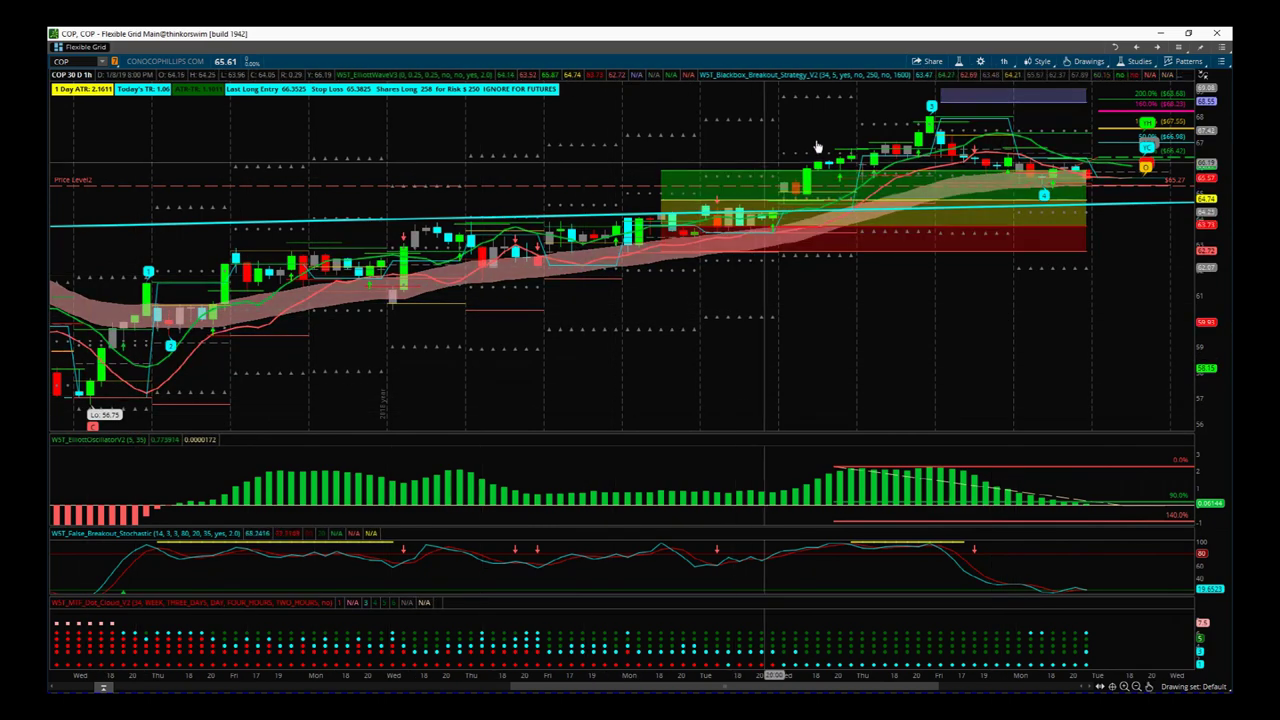
Step: Pan and compress the price and time axes to show COP history back to the November high
{"action": "left_click_drag", "start_coordinate": [1077, 309], "coordinate": [903, 389]}
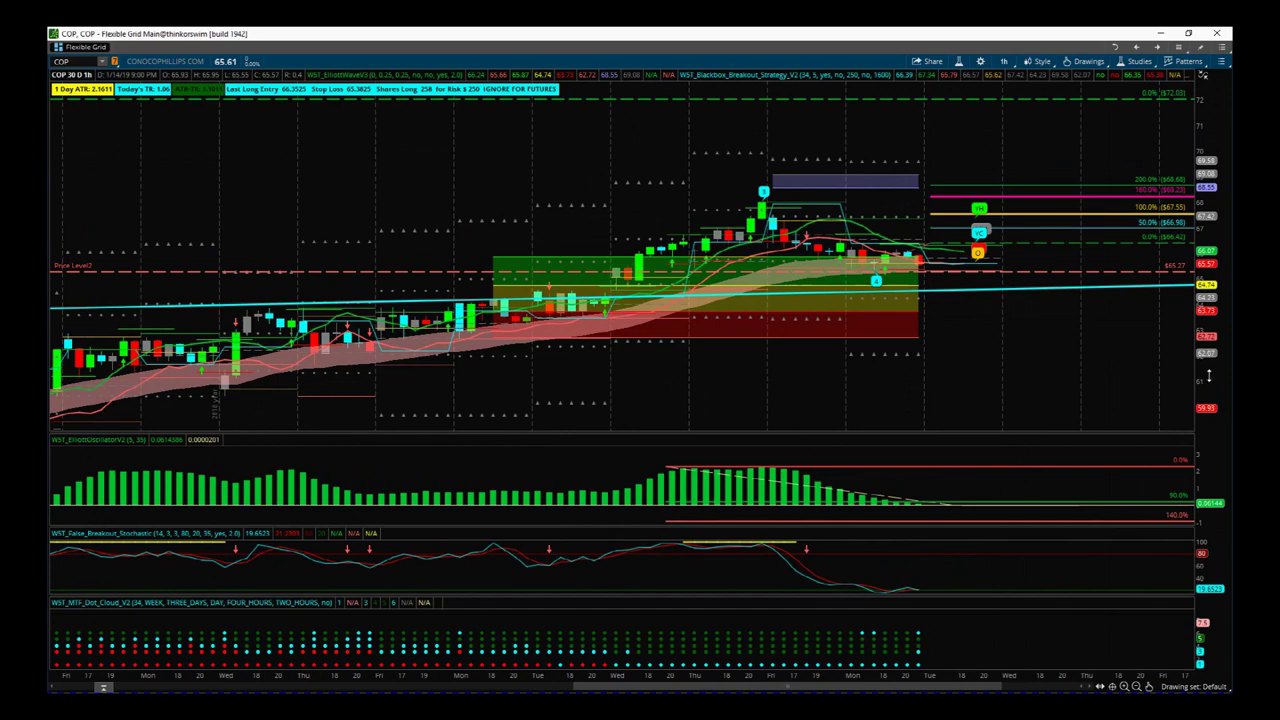
{"action": "left_click_drag", "start_coordinate": [1212, 350], "coordinate": [1202, 395]}
{"action": "left_click_drag", "start_coordinate": [1063, 380], "coordinate": [866, 267]}
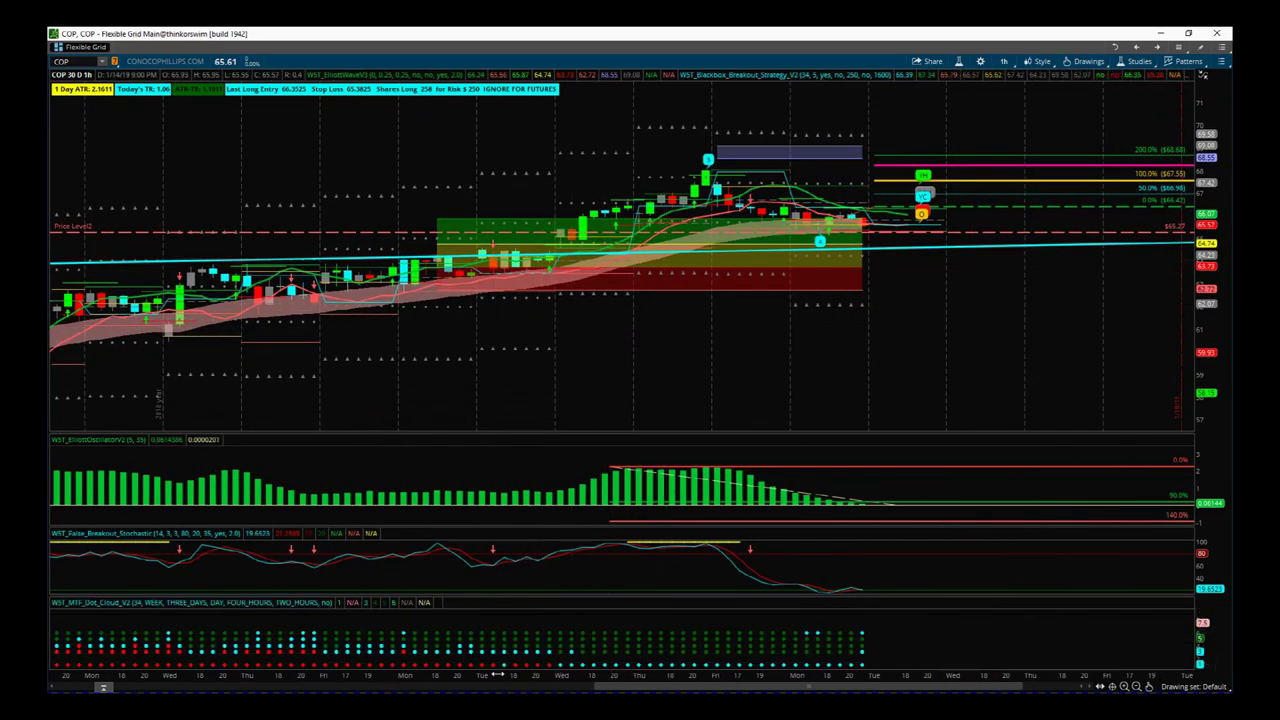
{"action": "left_click_drag", "start_coordinate": [507, 676], "coordinate": [857, 678]}
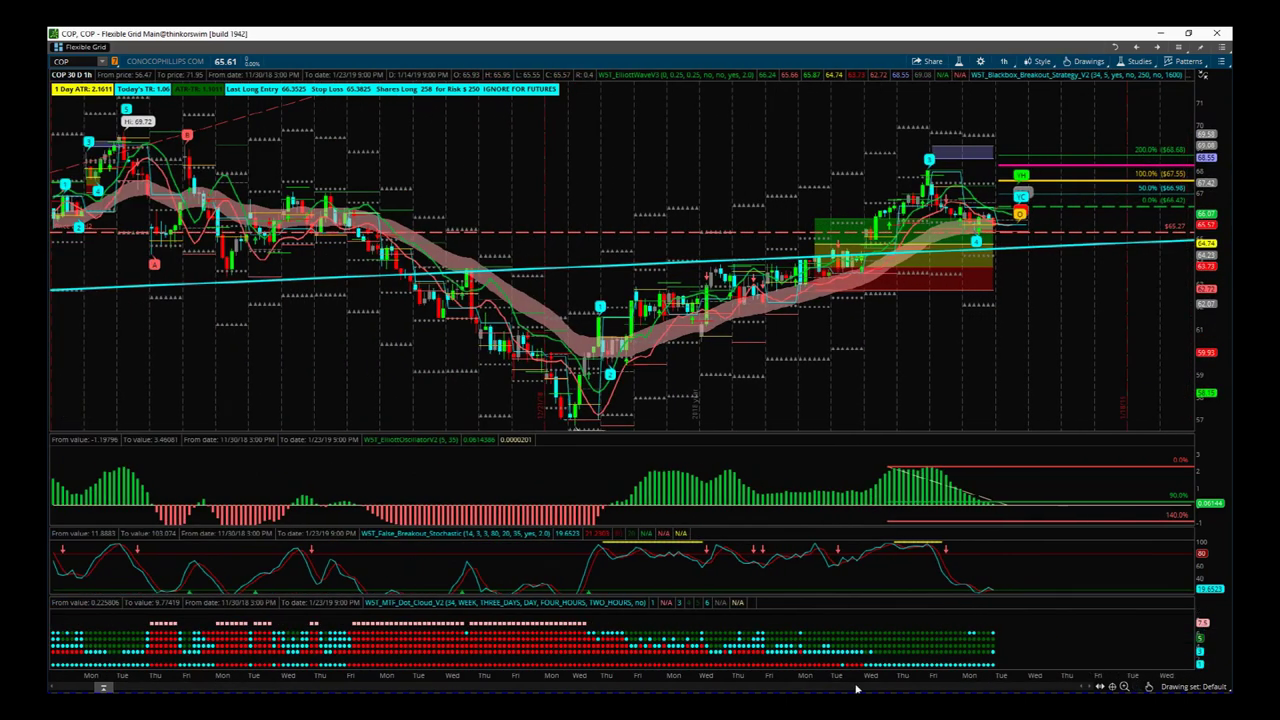
{"action": "left_click_drag", "start_coordinate": [1190, 292], "coordinate": [1188, 320]}
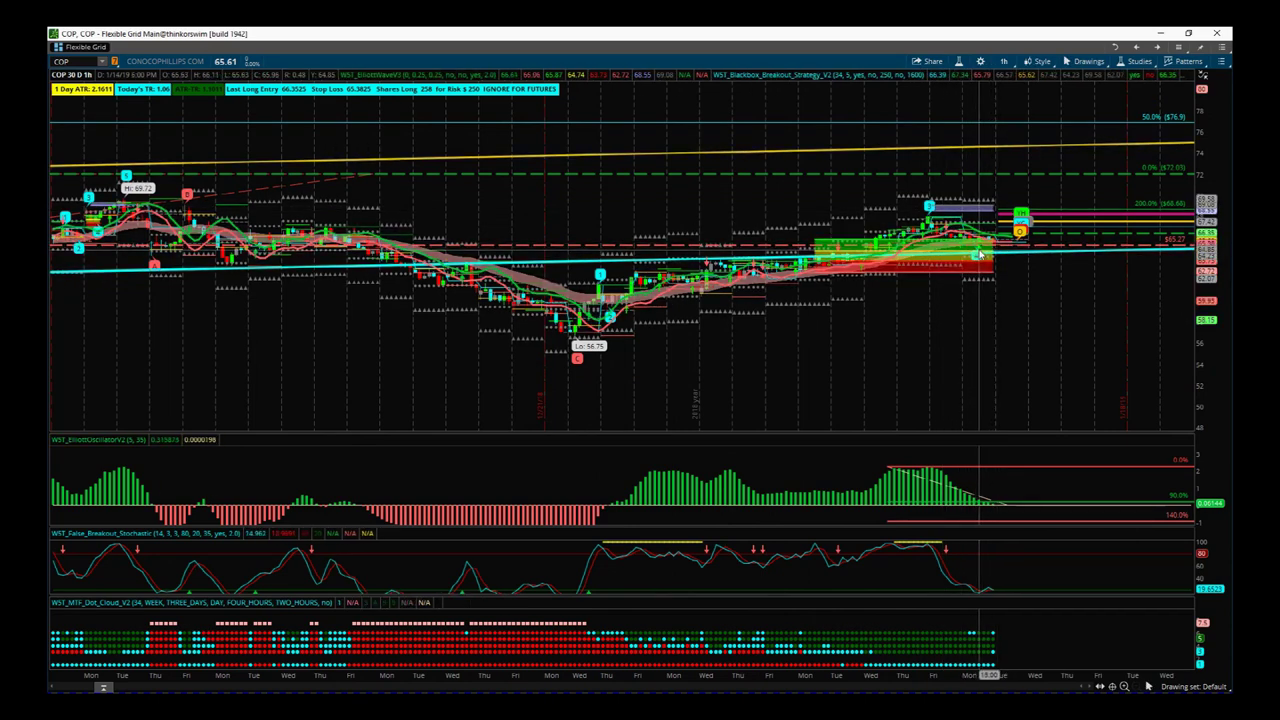
Step: Enlarge the latest bars so Fibonacci targets 66.42 to 68.68 sit above the 65.27 line
{"action": "mouse_move", "coordinate": [985, 258]}
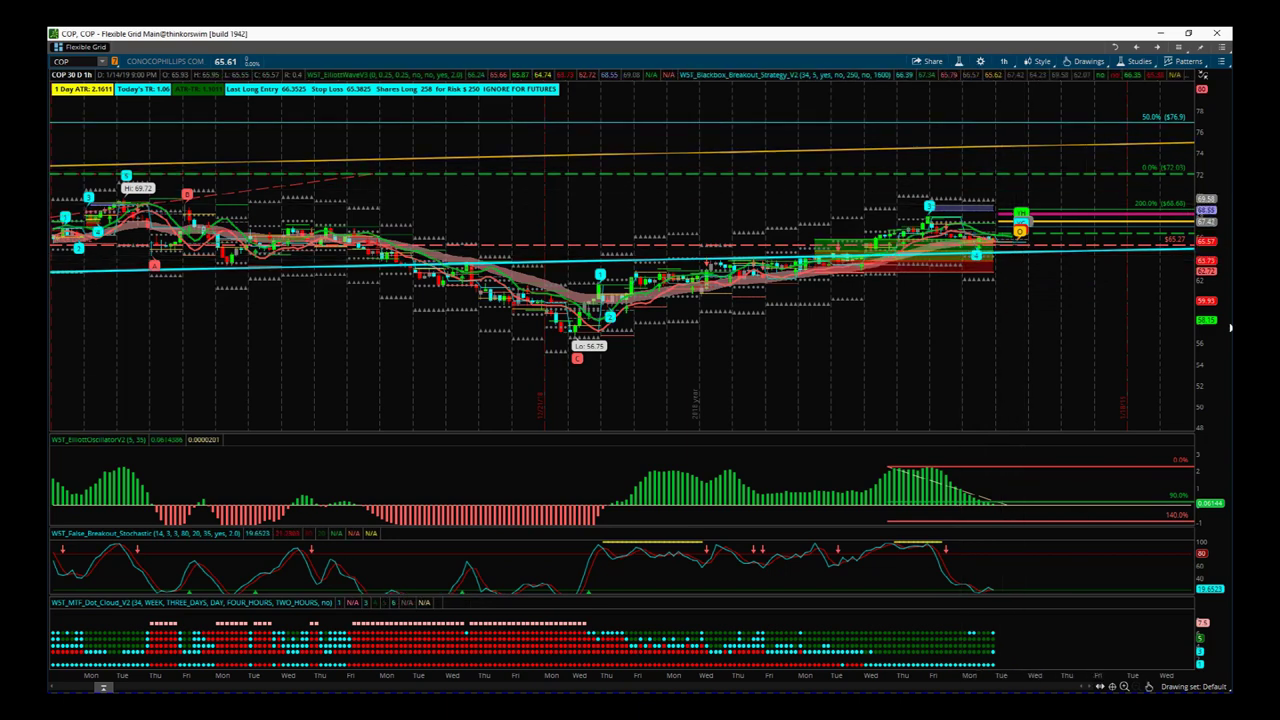
{"action": "left_click_drag", "start_coordinate": [1205, 310], "coordinate": [1060, 409]}
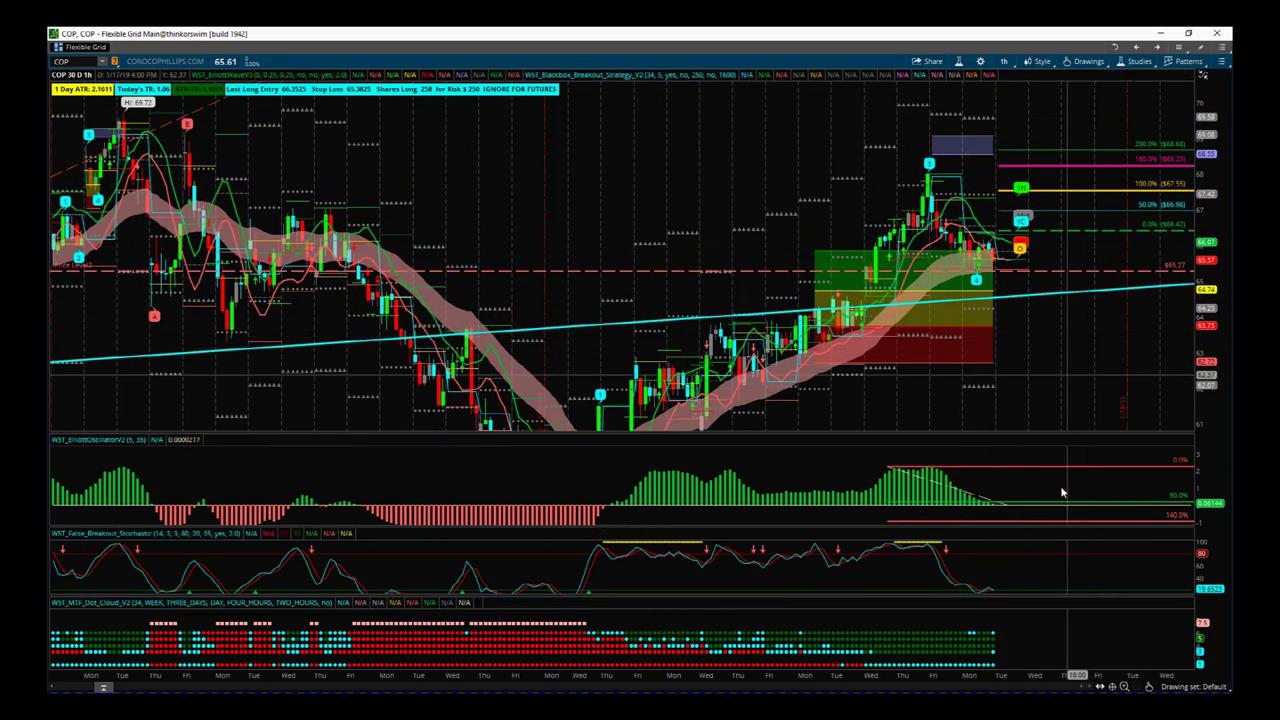
{"action": "left_click_drag", "start_coordinate": [1052, 678], "coordinate": [785, 672]}
{"action": "left_click_drag", "start_coordinate": [1046, 343], "coordinate": [1200, 374]}
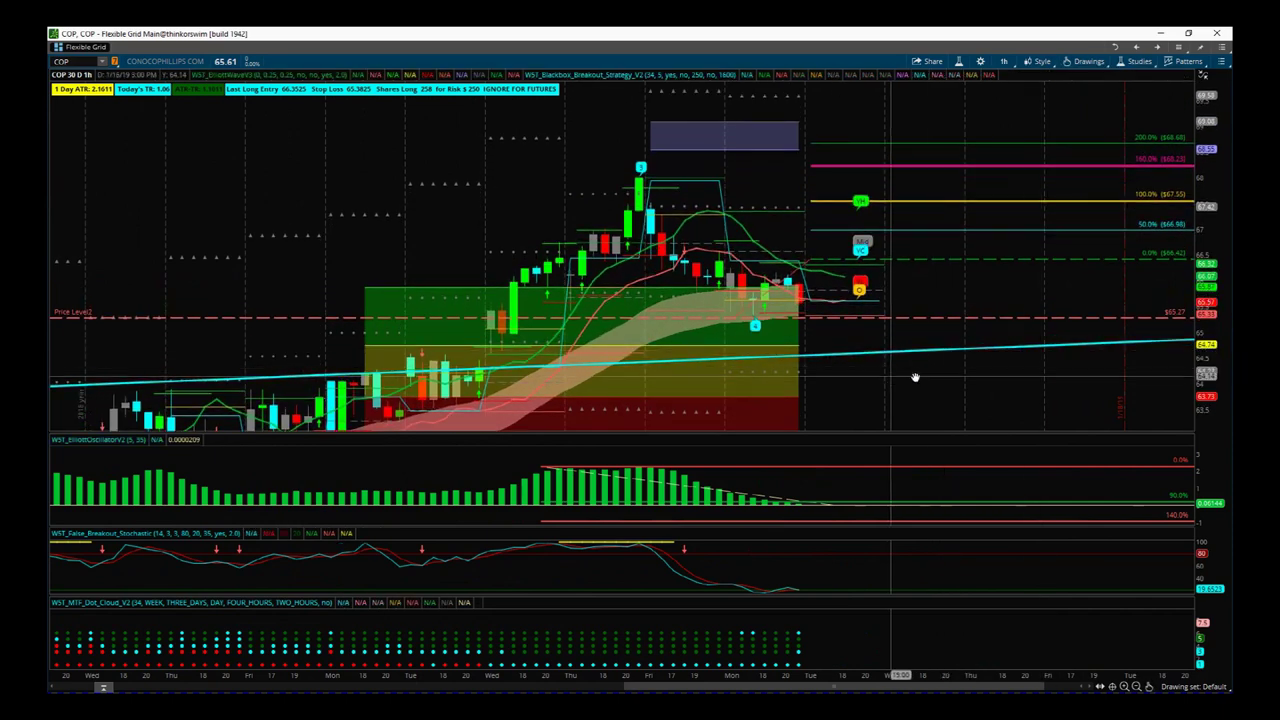
{"action": "left_click_drag", "start_coordinate": [914, 377], "coordinate": [988, 366]}
{"action": "left_click_drag", "start_coordinate": [900, 676], "coordinate": [850, 677]}
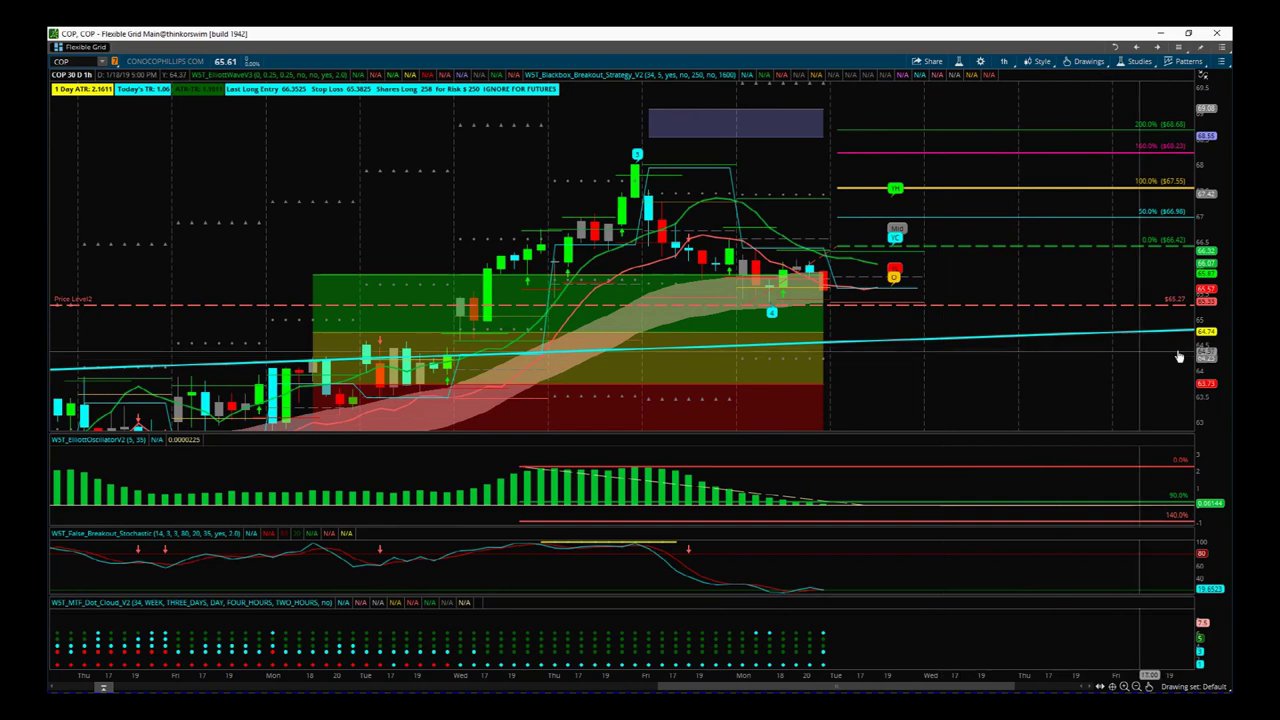
{"action": "left_click_drag", "start_coordinate": [1205, 356], "coordinate": [1204, 376]}
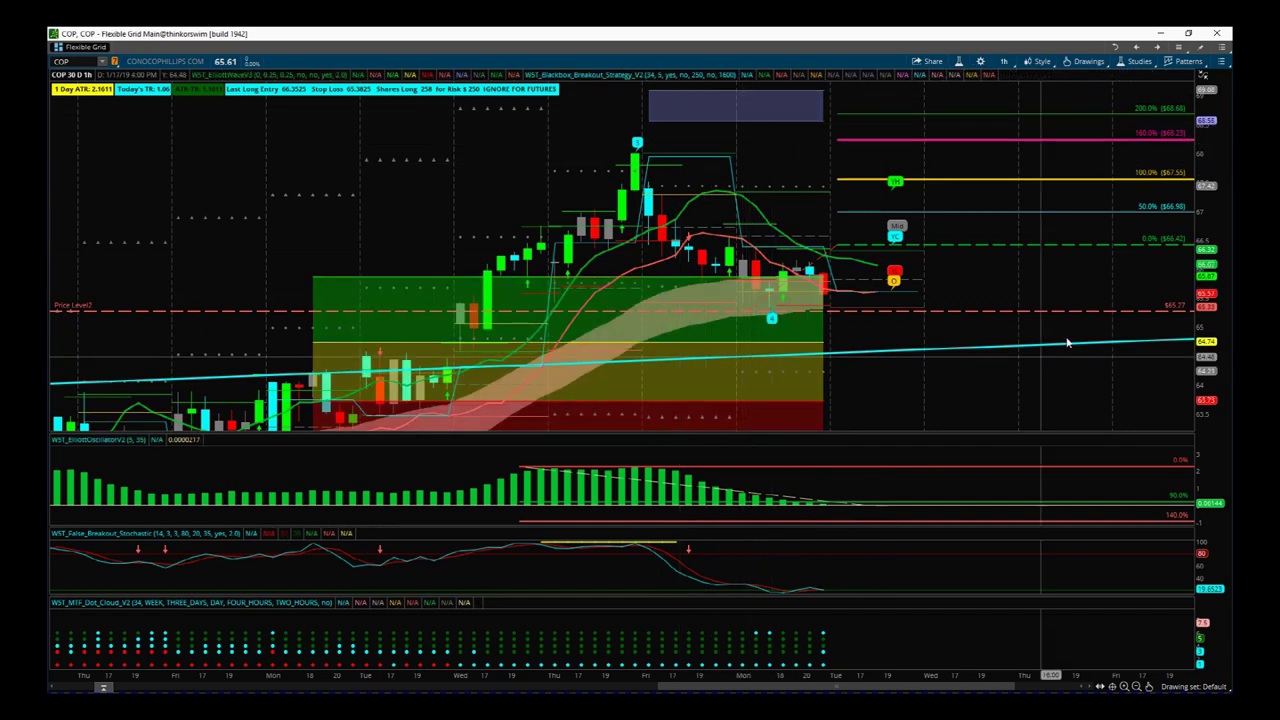
Step: Stretch the price scale for taller candles and raise the Elliott oscillator pane divider
{"action": "left_click_drag", "start_coordinate": [1212, 372], "coordinate": [975, 334]}
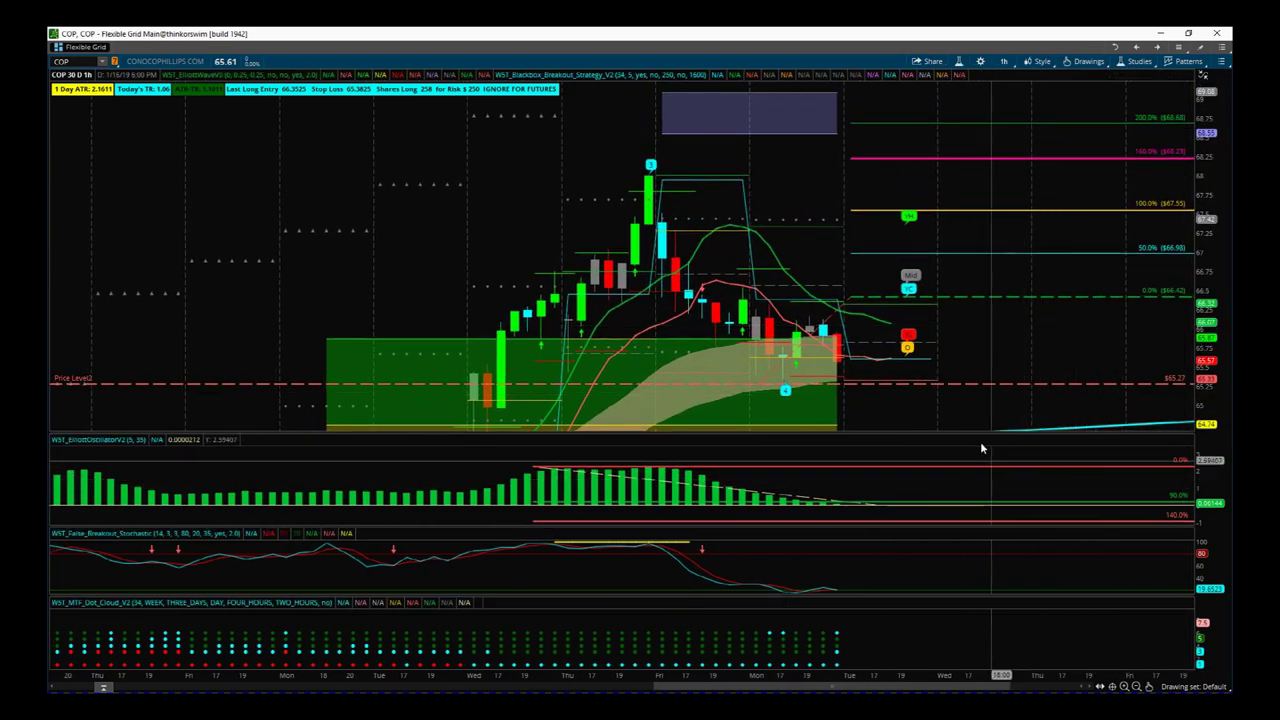
{"action": "left_click_drag", "start_coordinate": [982, 431], "coordinate": [989, 374]}
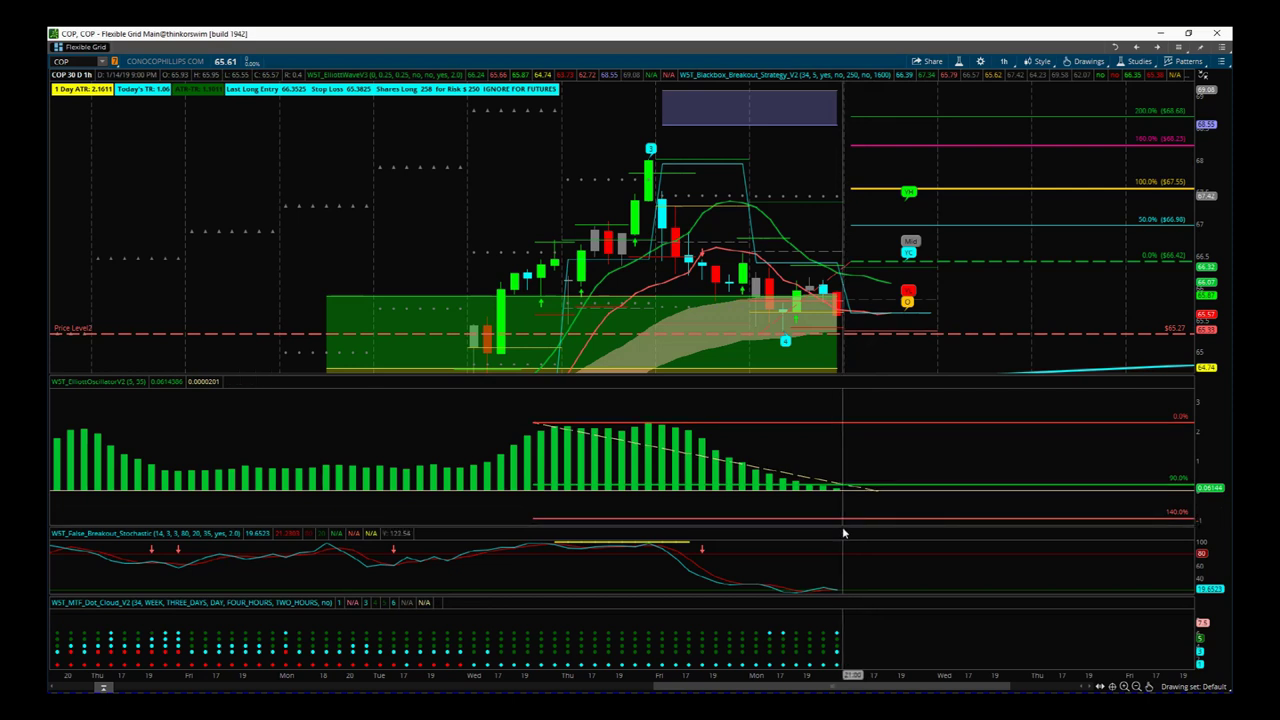
Step: Resize the oscillator and stochastic panes, ending with a taller oscillator and shorter stochastic
{"action": "left_click_drag", "start_coordinate": [846, 523], "coordinate": [849, 497]}
{"action": "left_click_drag", "start_coordinate": [852, 484], "coordinate": [850, 478]}
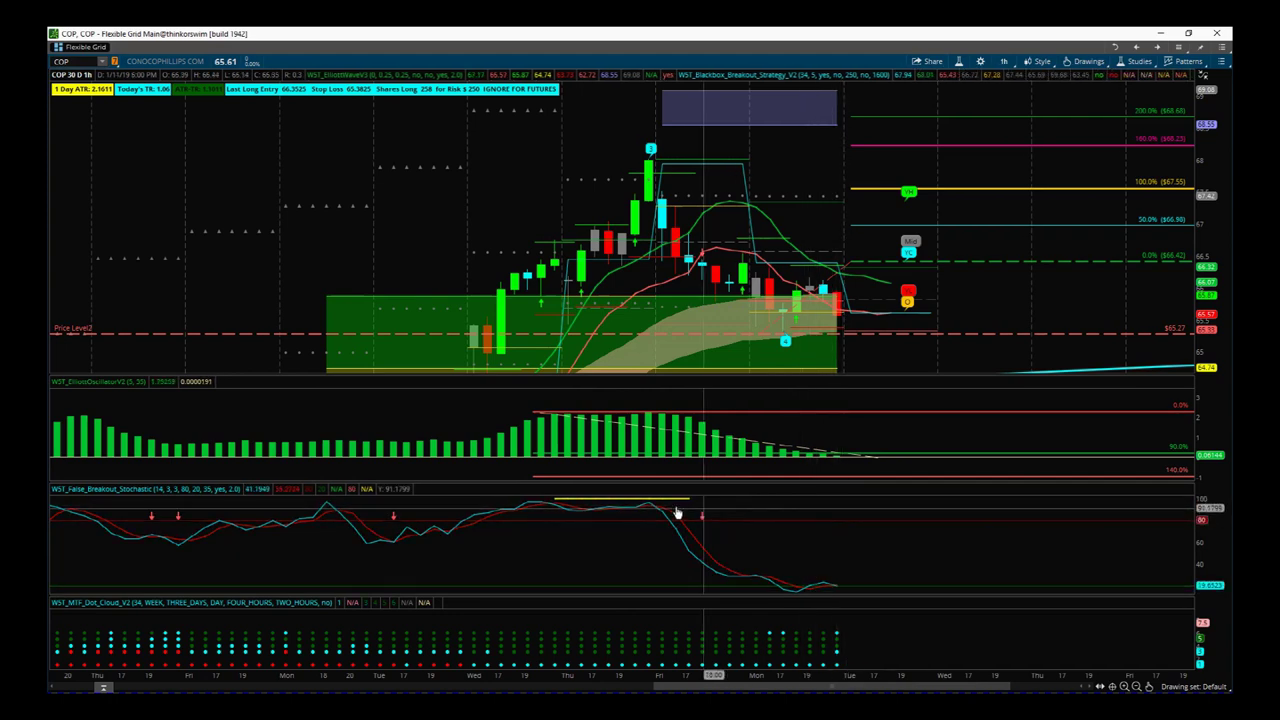
{"action": "left_click_drag", "start_coordinate": [657, 495], "coordinate": [660, 526]}
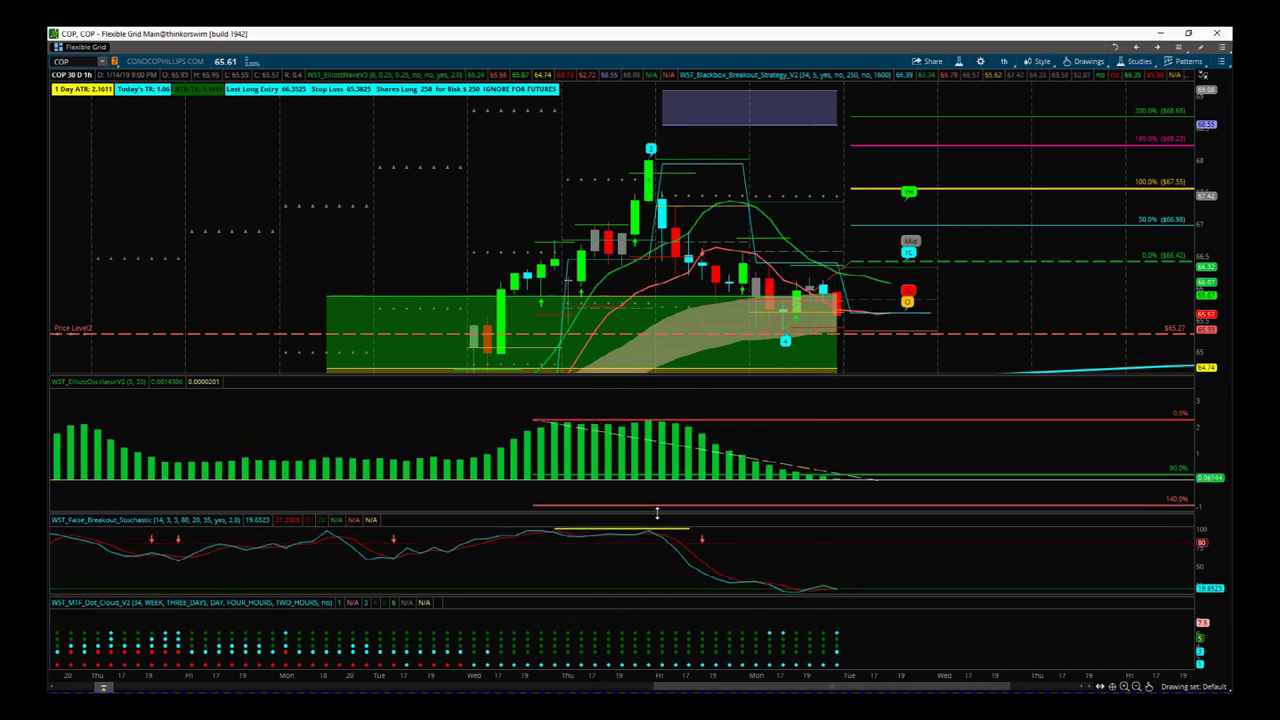
Step: Bring the cyan trendline into view, enlarge the price panel, and compress time back to mid-December 2018
{"action": "mouse_move", "coordinate": [701, 374]}
{"action": "left_mouse_down"}
{"action": "mouse_move", "coordinate": [706, 417]}
{"action": "mouse_move", "coordinate": [710, 393]}
{"action": "left_mouse_up"}
{"action": "left_click_drag", "start_coordinate": [561, 297], "coordinate": [574, 237]}
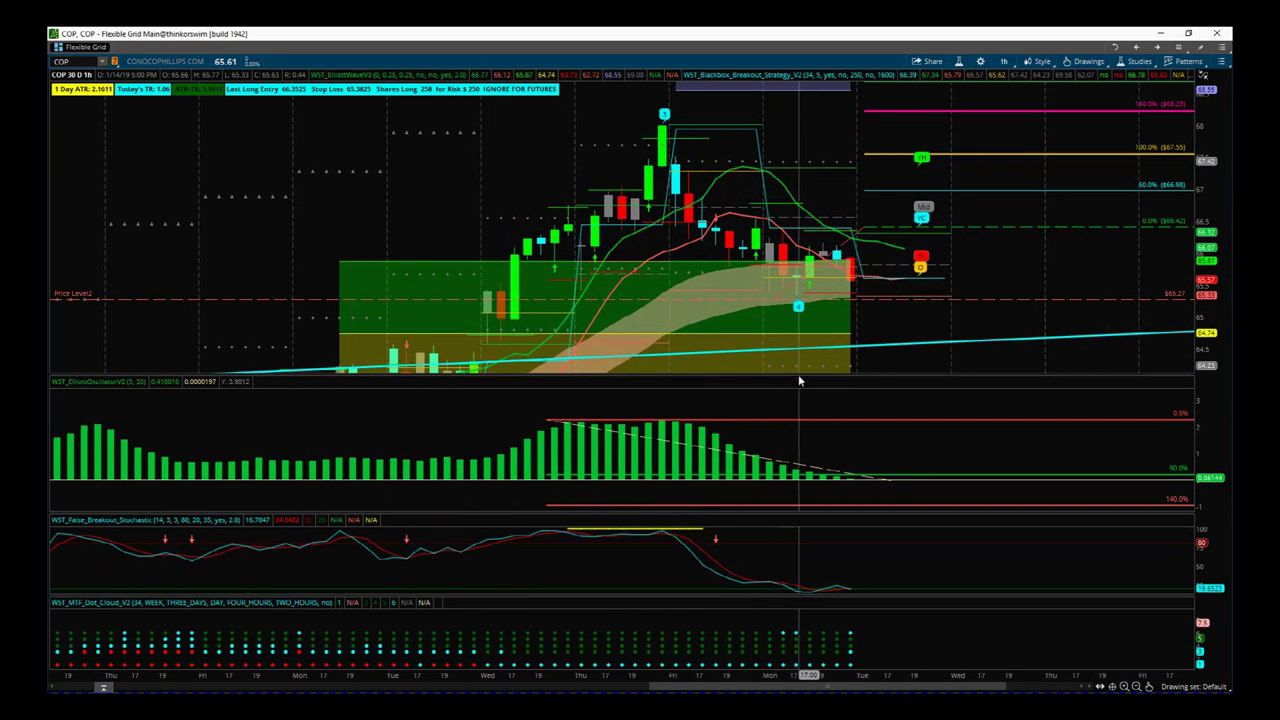
{"action": "left_click_drag", "start_coordinate": [797, 380], "coordinate": [798, 426]}
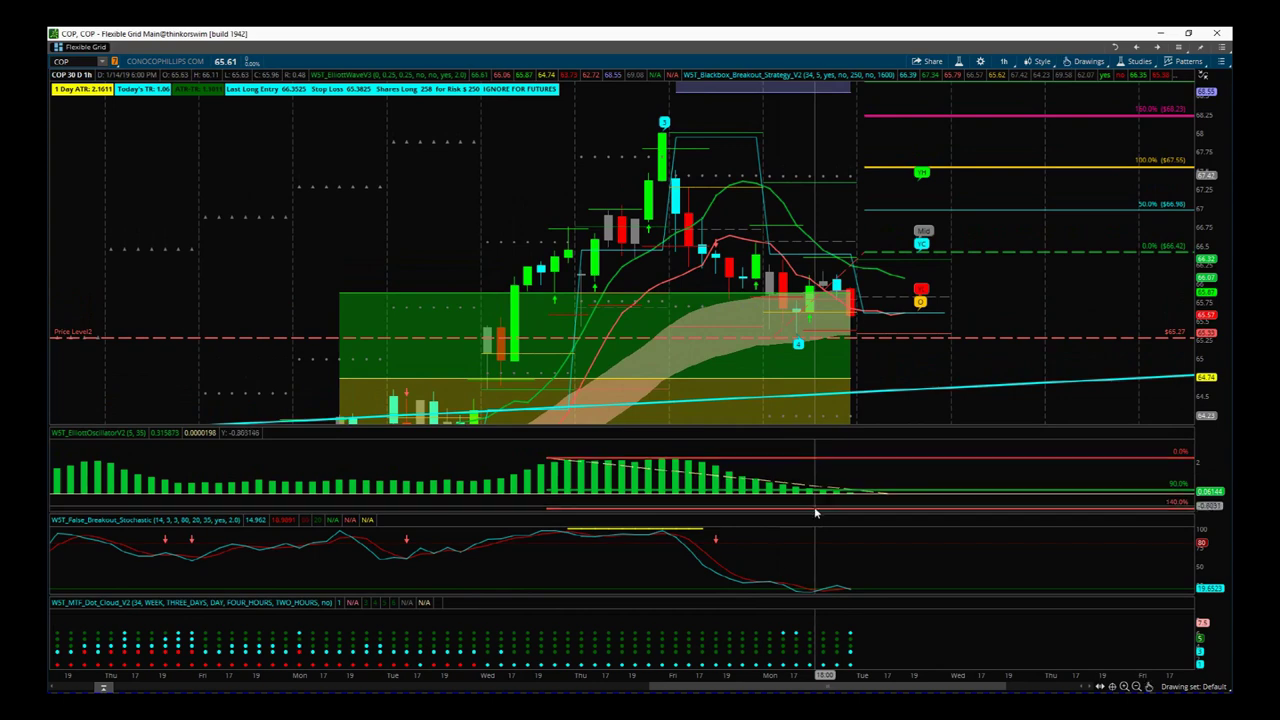
{"action": "left_click_drag", "start_coordinate": [813, 513], "coordinate": [814, 530]}
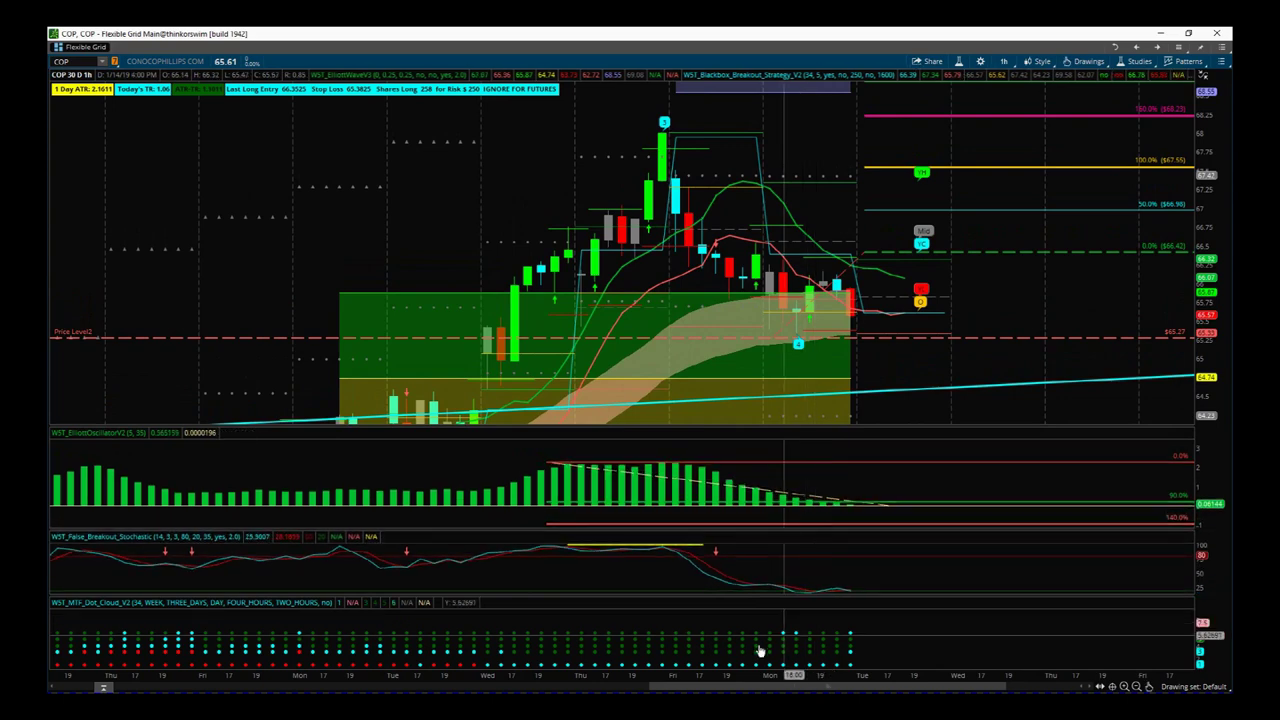
{"action": "left_click_drag", "start_coordinate": [655, 677], "coordinate": [540, 677]}
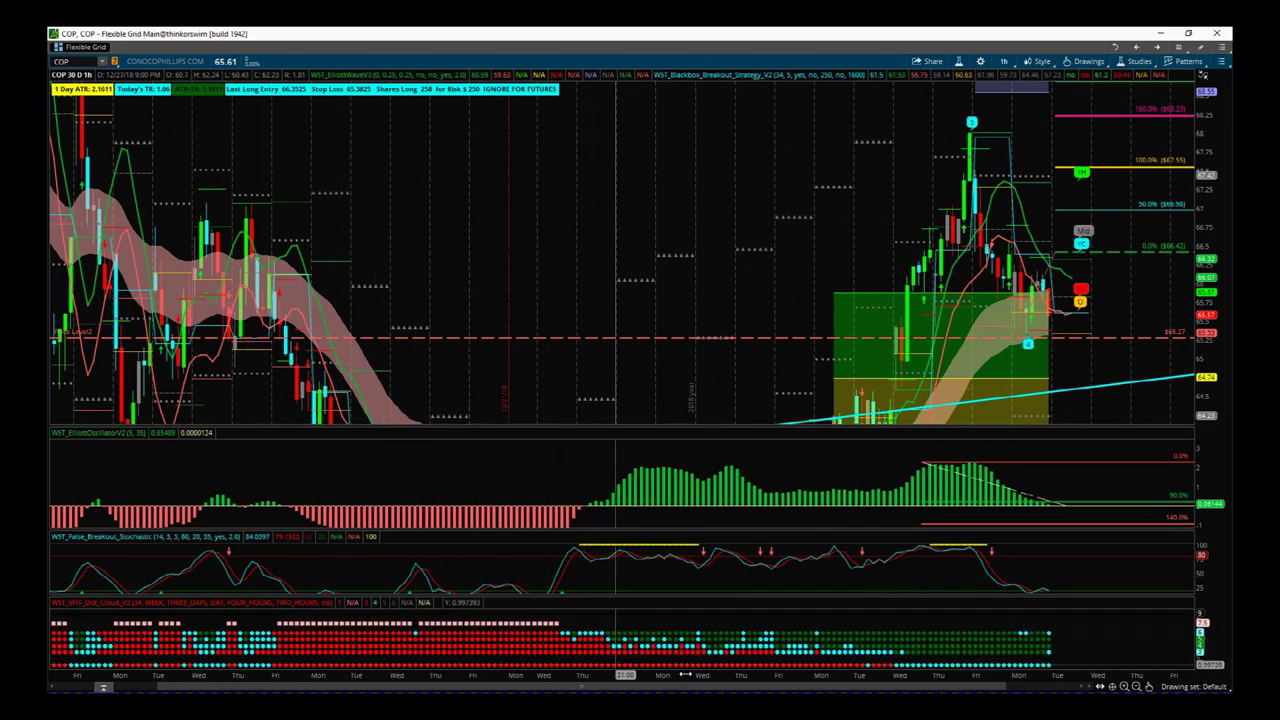
Step: Widen the bars and center the latest pullback to 65.27 under the 66.42–68.68 Fibonacci targets
{"action": "left_click_drag", "start_coordinate": [720, 676], "coordinate": [548, 671]}
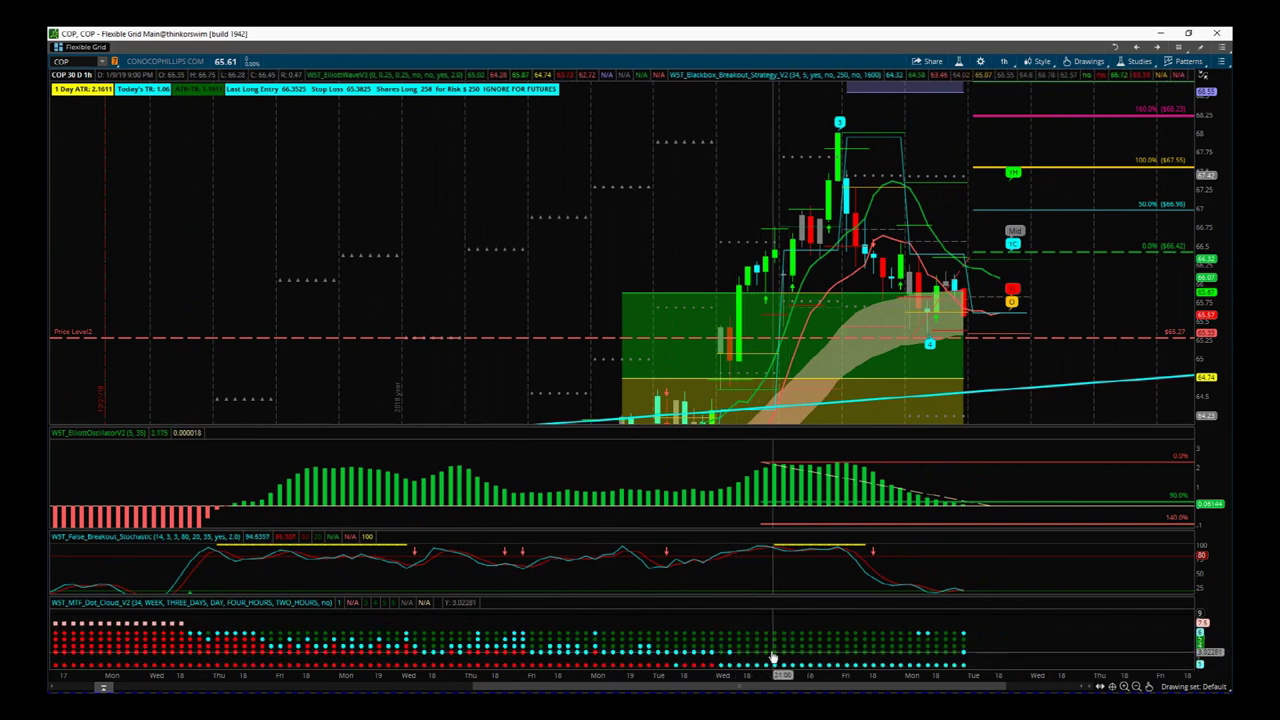
{"action": "left_click_drag", "start_coordinate": [944, 676], "coordinate": [800, 676]}
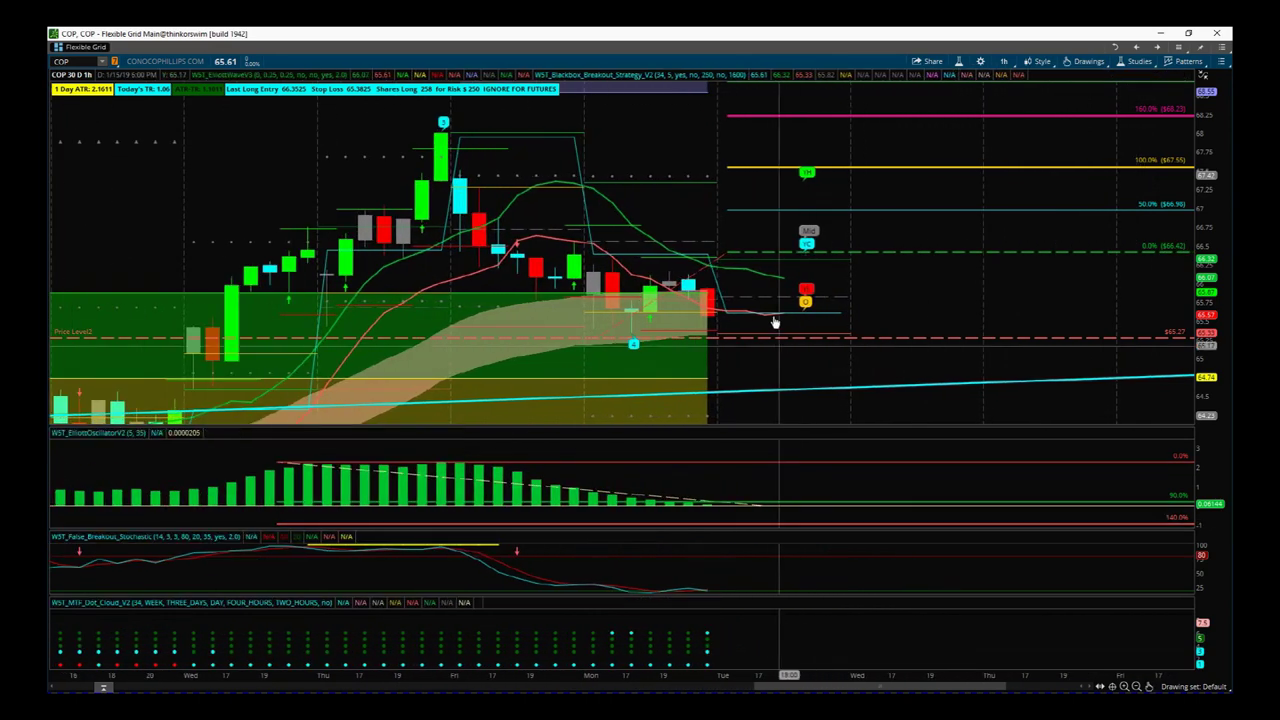
{"action": "left_click_drag", "start_coordinate": [680, 151], "coordinate": [808, 190]}
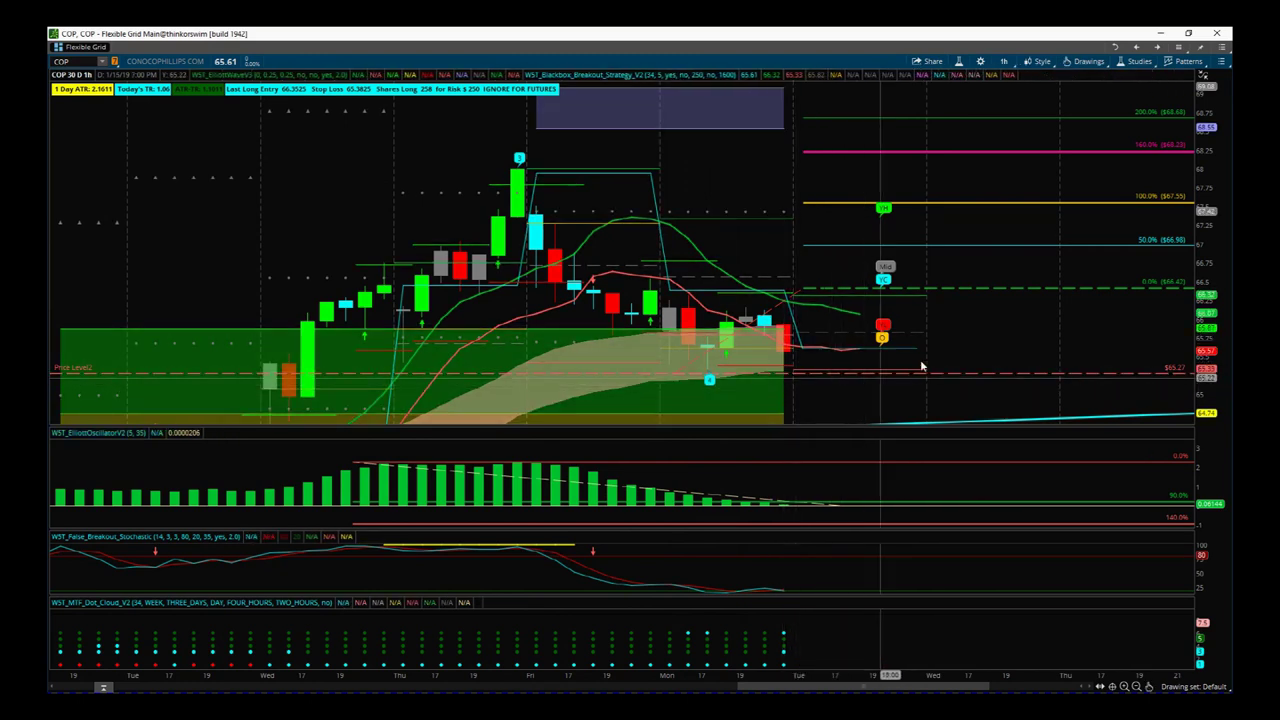
Step: Shift the chart right so the 65.61 last price sits just below the 66.42 Fibonacci 0% level
{"action": "mouse_move", "coordinate": [944, 292]}
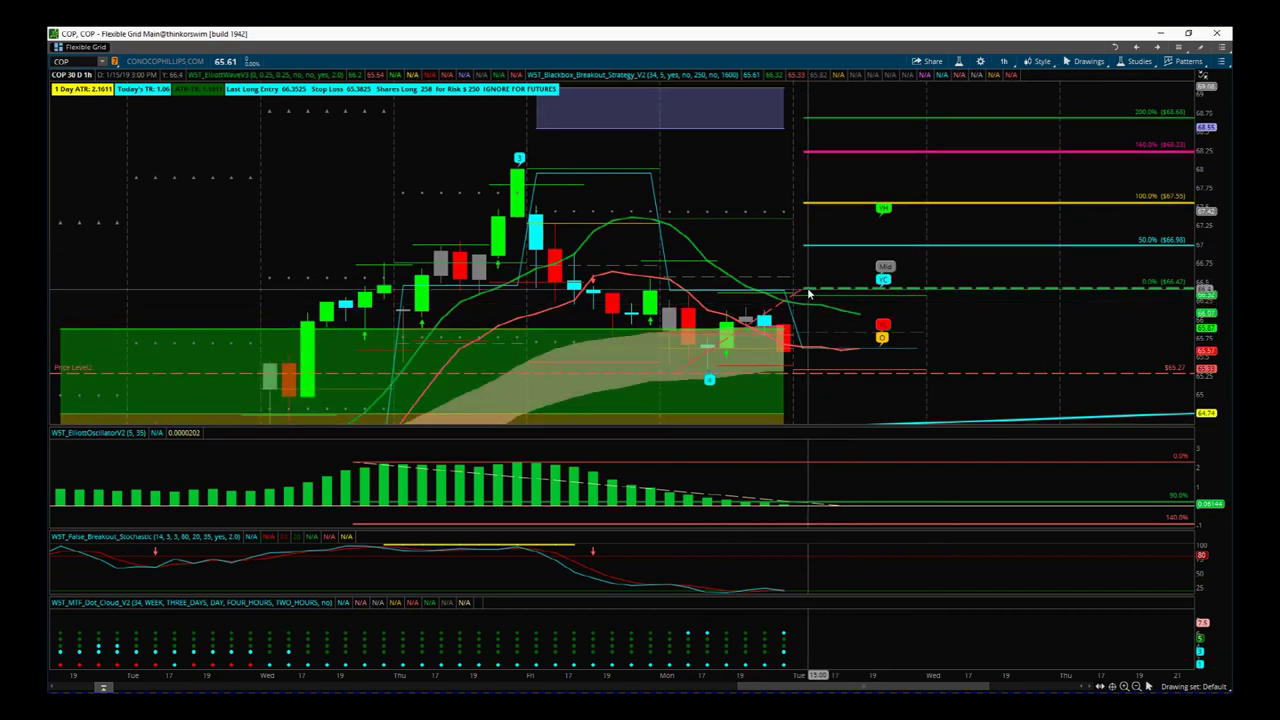
{"action": "mouse_move", "coordinate": [810, 294]}
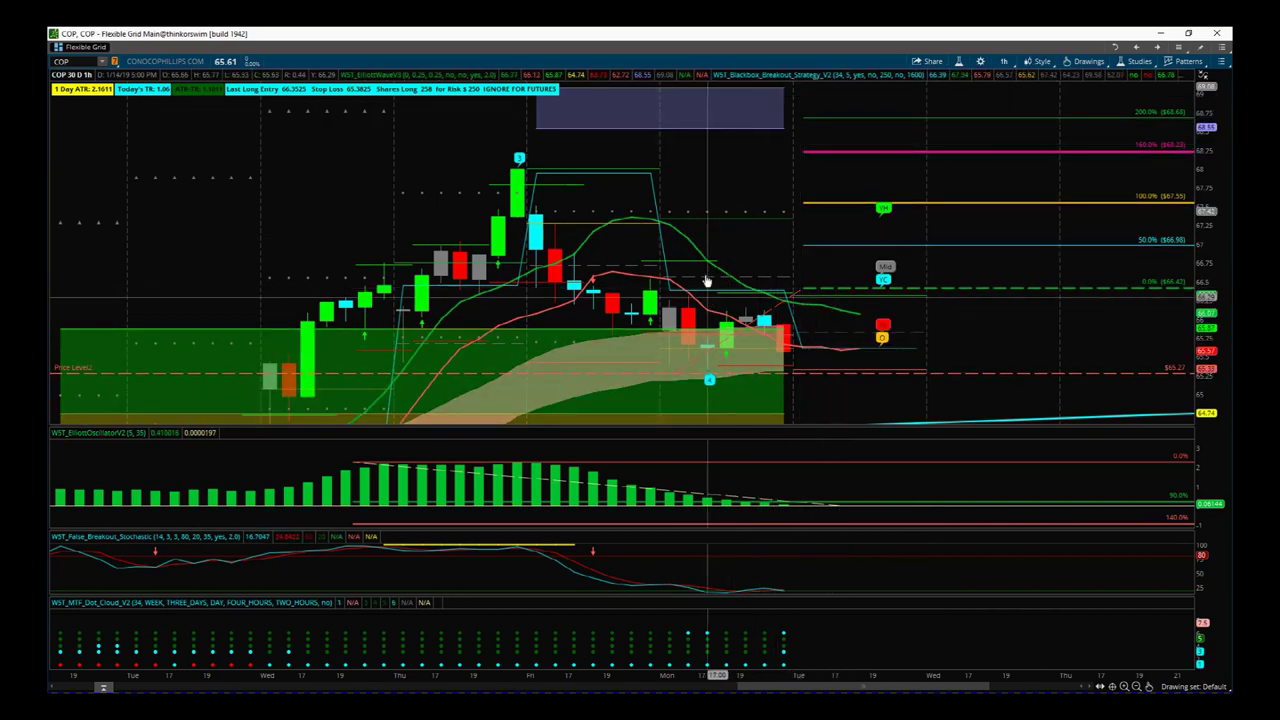
{"action": "left_click_drag", "start_coordinate": [730, 246], "coordinate": [1049, 249]}
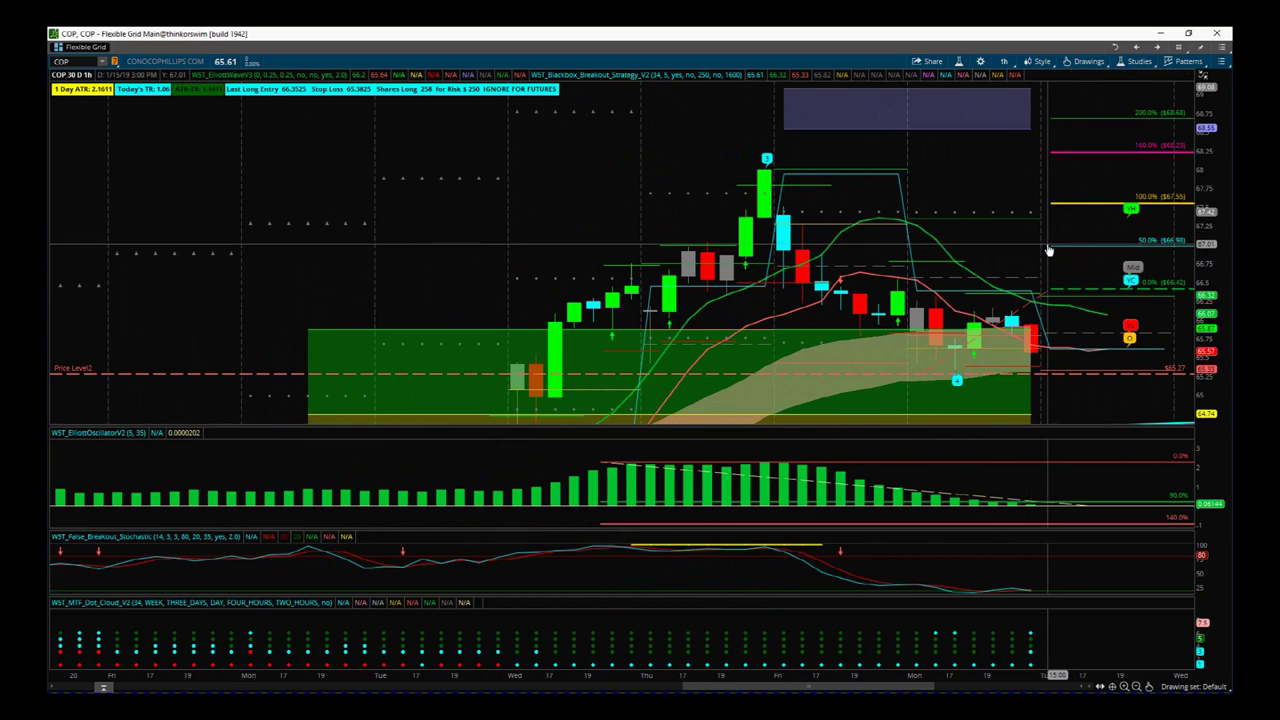